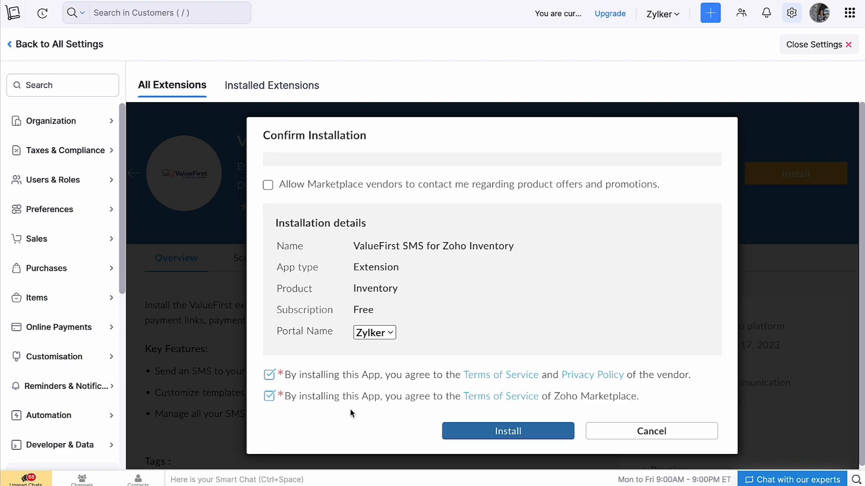
Step: Start installing the ValueFirst SMS extension for Zylker and accept its terms and conditions
left_click(469, 430)
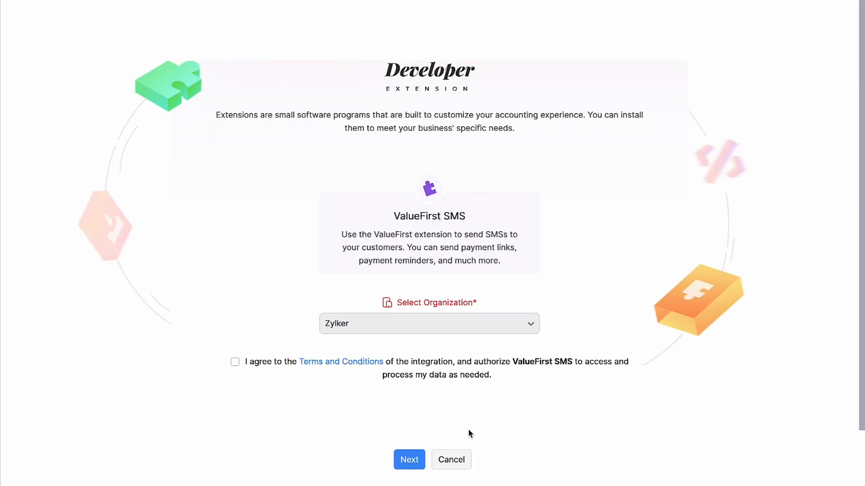
left_click(266, 362)
left_click(408, 462)
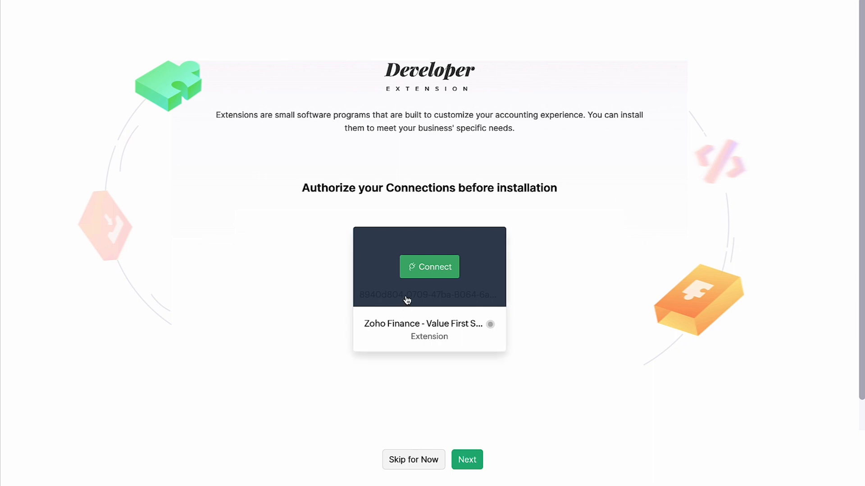
Step: Authorize the extension's Zoho Finance connection, granting access to Books and Inventory data
left_click(411, 272)
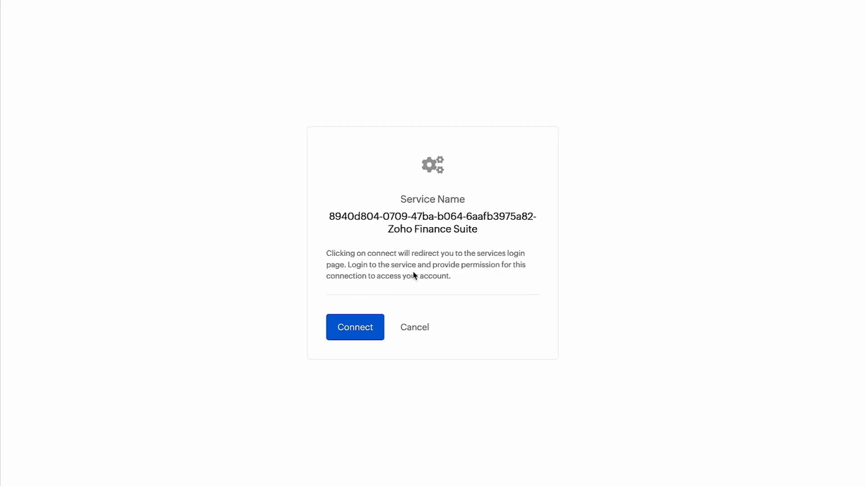
left_click(375, 328)
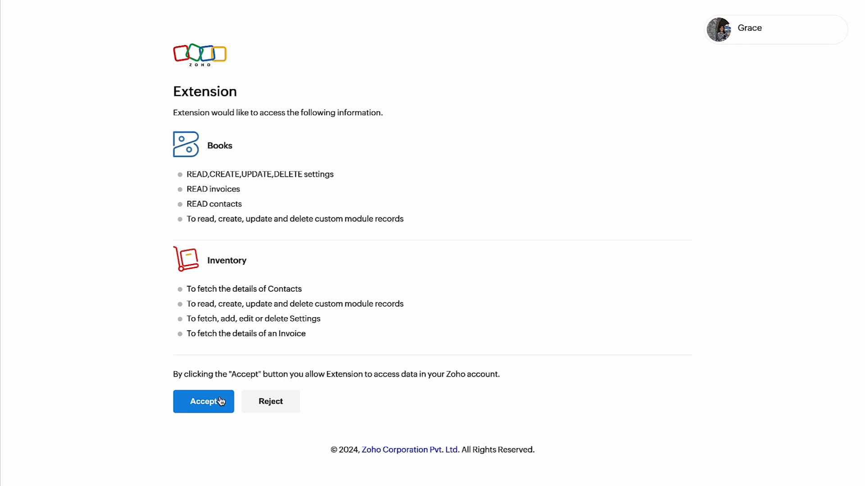
left_click(221, 399)
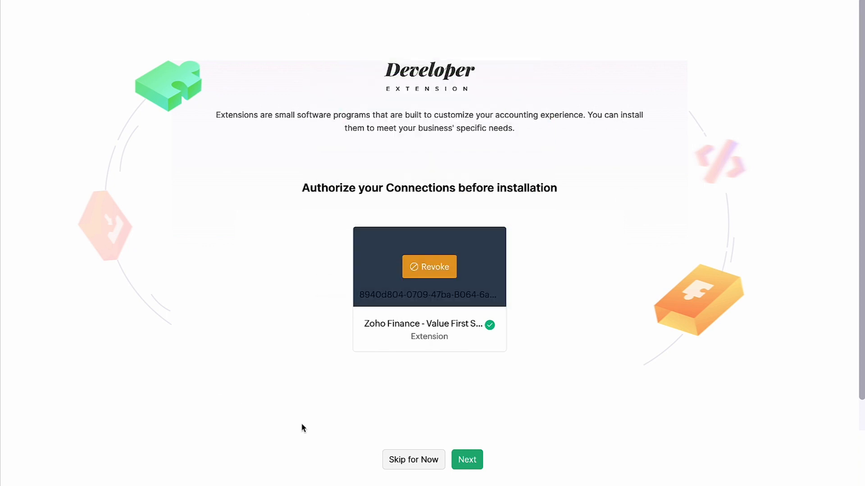
left_click(480, 460)
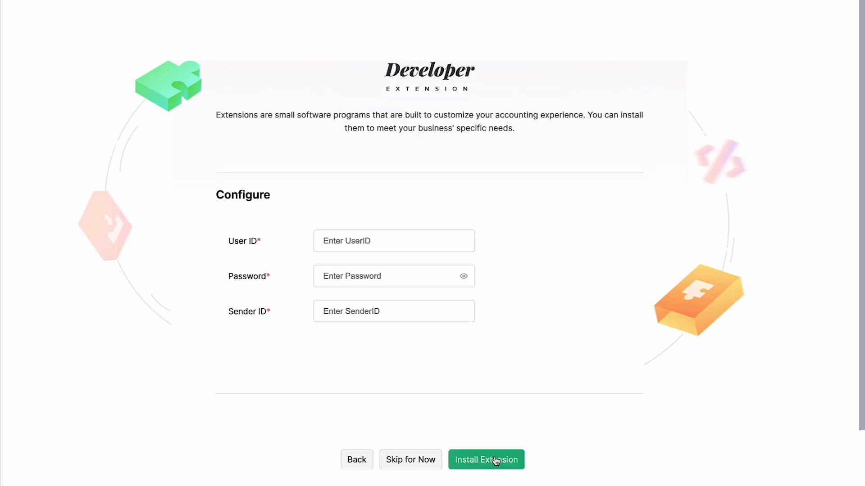
Step: Fill in the ValueFirst user ID, the account password and sender ID TESTVF, then install
left_click(424, 248)
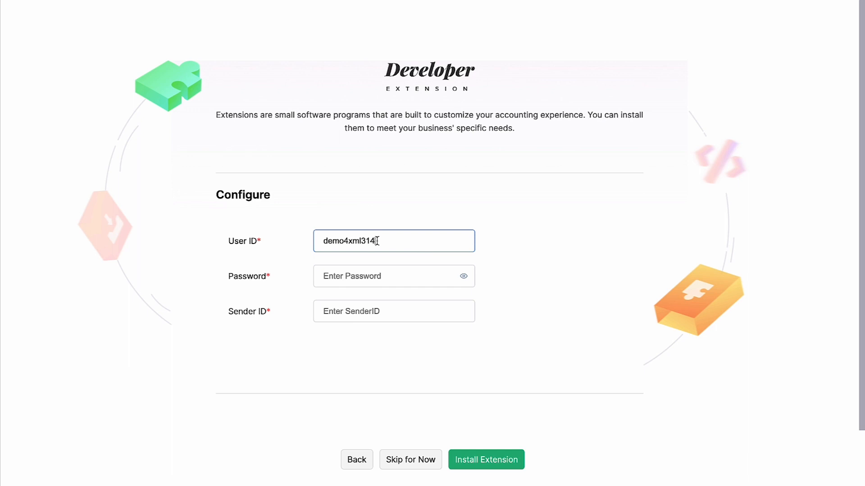
left_click(347, 281)
key("ctrl+v")
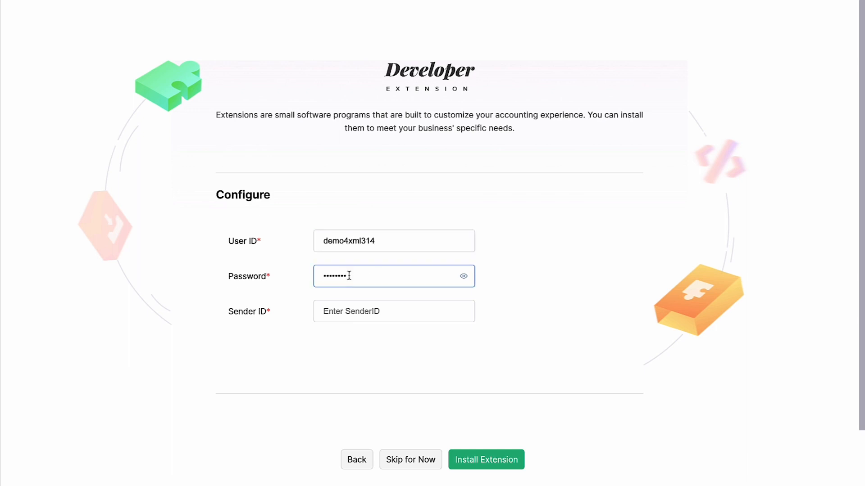
left_click(332, 308)
key("ctrl+v")
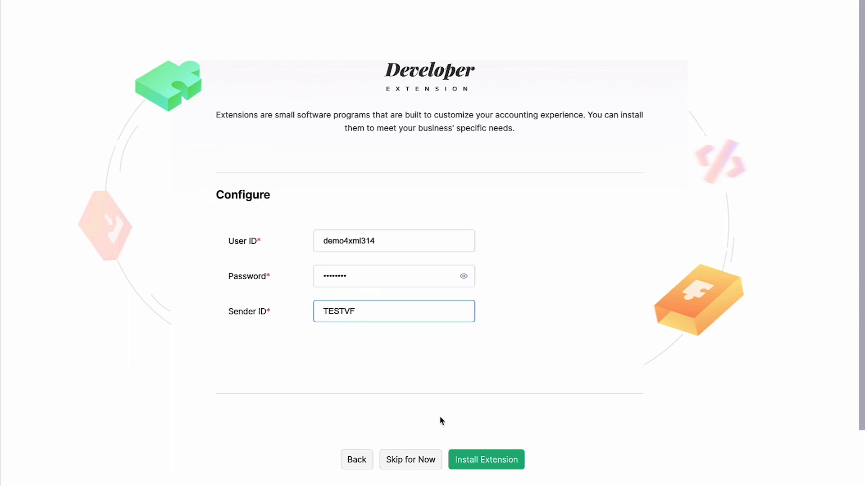
left_click(479, 459)
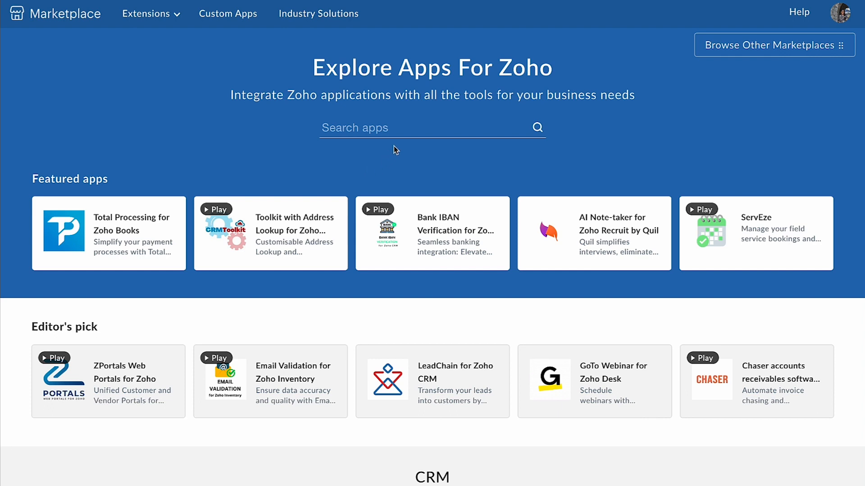
Step: Search the Marketplace apps for 'Valuefirst'
left_click(404, 132)
type("Valuefirst")
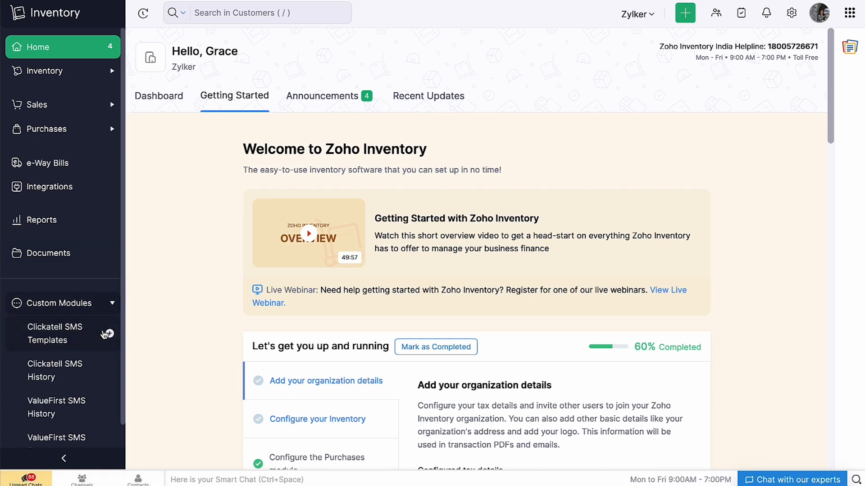
Step: Start a new ValueFirst SMS template named 'Commercial Template' for the contact module
scroll(104, 335, "down", 1)
left_click(94, 400)
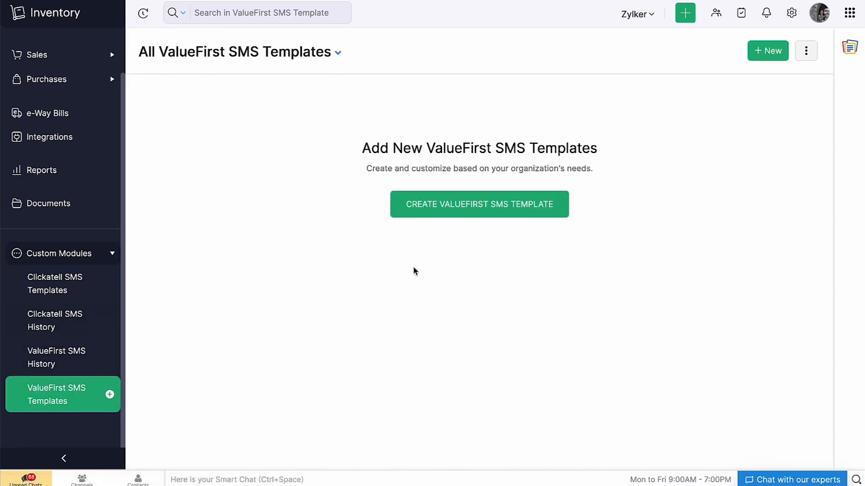
left_click(472, 214)
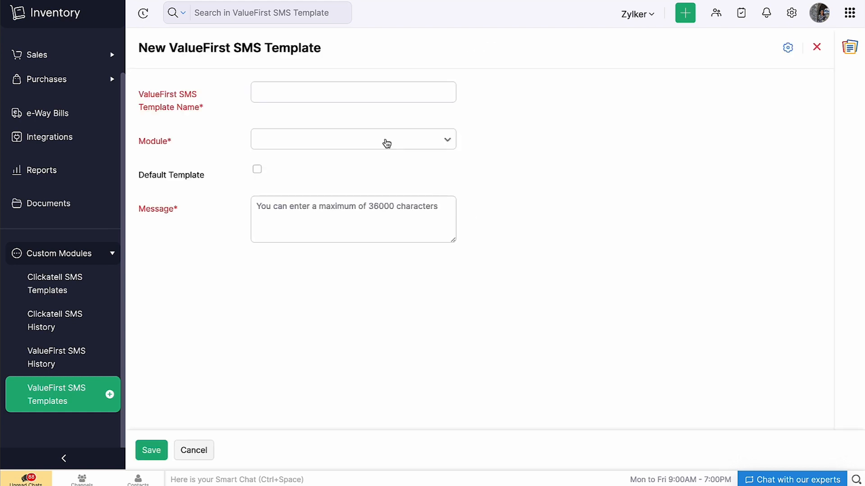
left_click(258, 94)
type("Commercial Template")
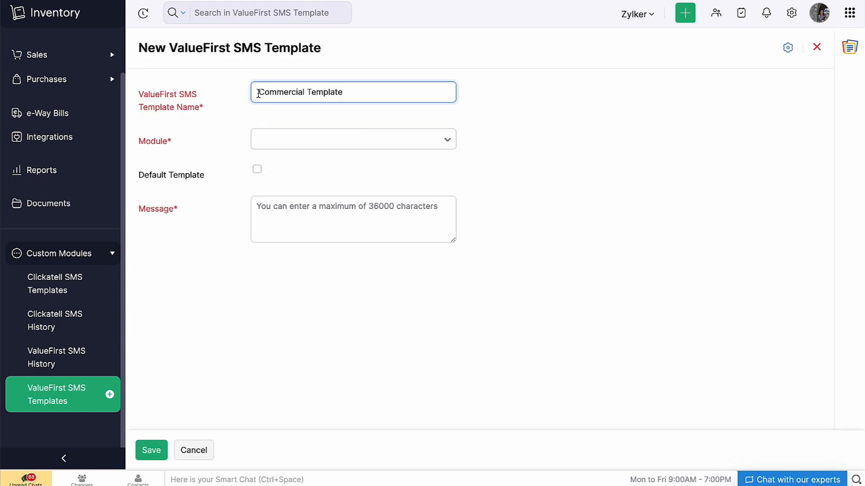
left_click(304, 140)
left_click(327, 211)
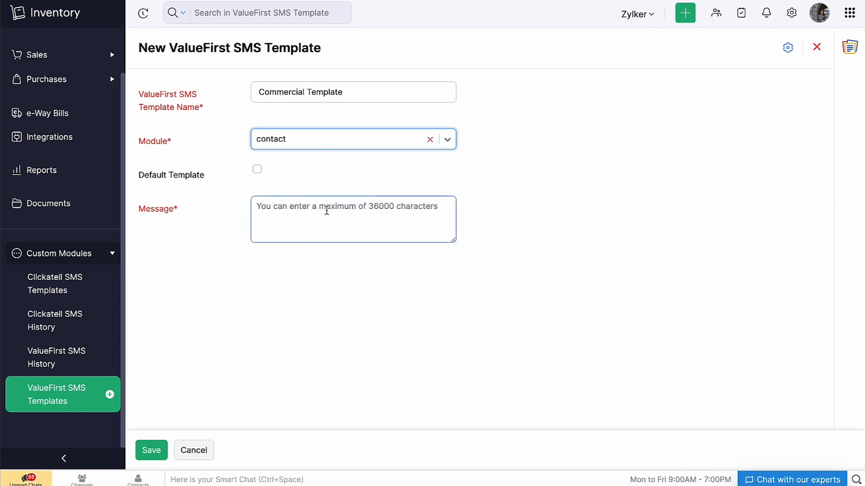
Step: Mark it as the default template, add the OTP and policy-expiry message, and save
left_click(262, 170)
left_click(257, 170)
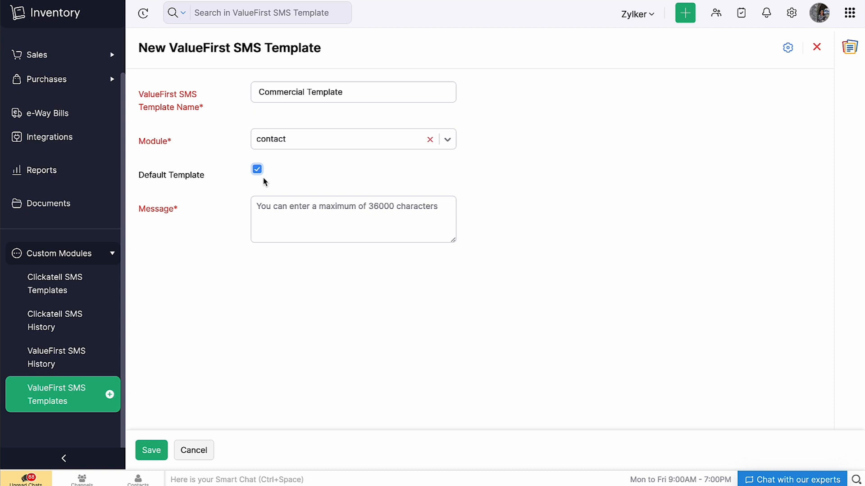
left_click(262, 214)
key("ctrl+v")
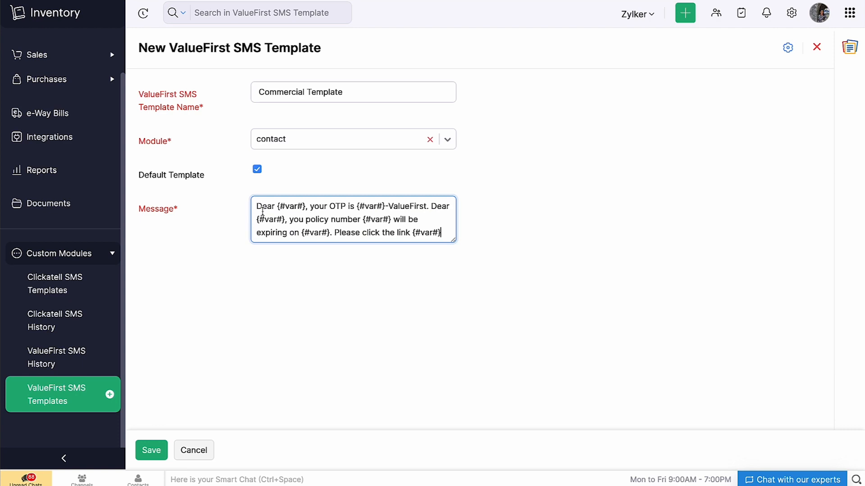
left_click(152, 450)
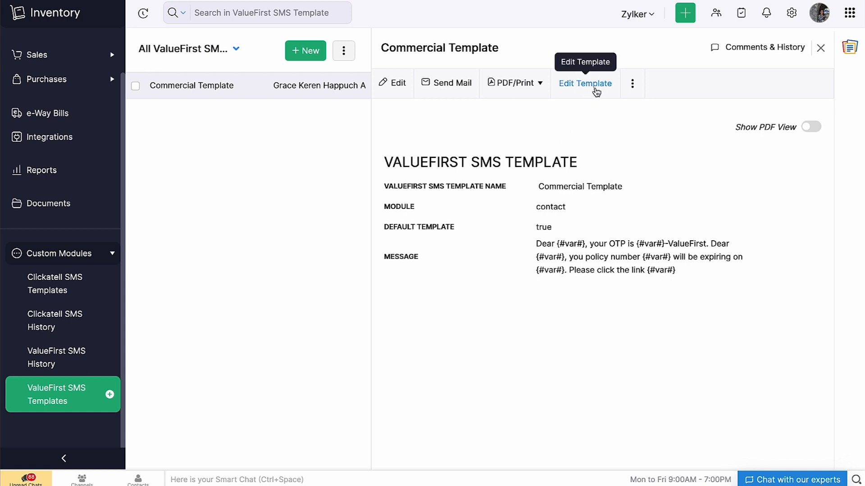
Step: Open Commercial Template for editing and review the contact placeholders such as Customer Name
left_click(596, 91)
left_click(512, 208)
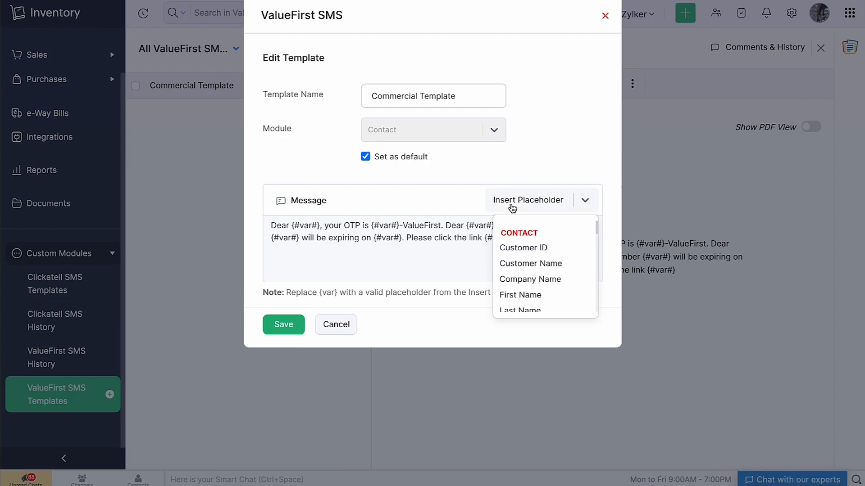
left_click(537, 173)
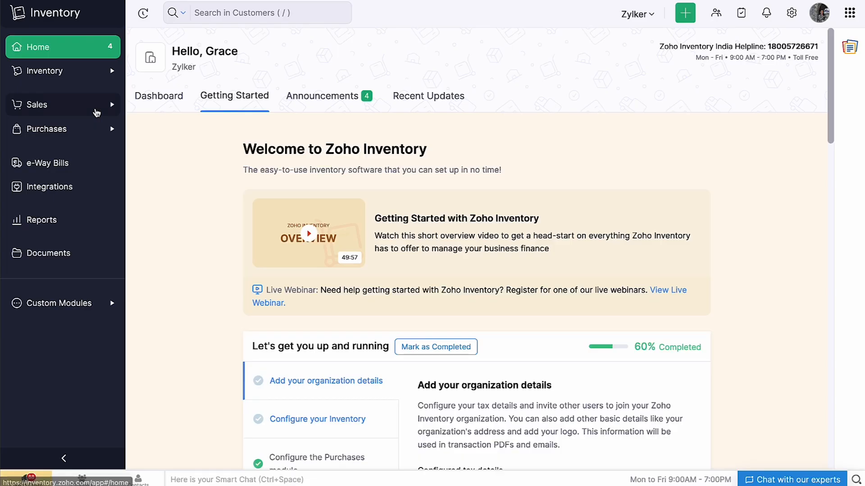
Step: Open the first customer from Sales > Customers and start a ValueFirst SMS to them
left_click(92, 105)
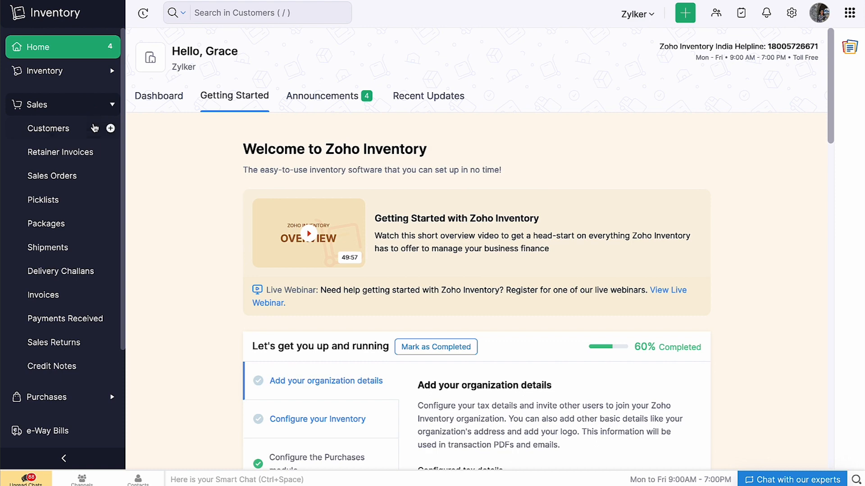
left_click(94, 130)
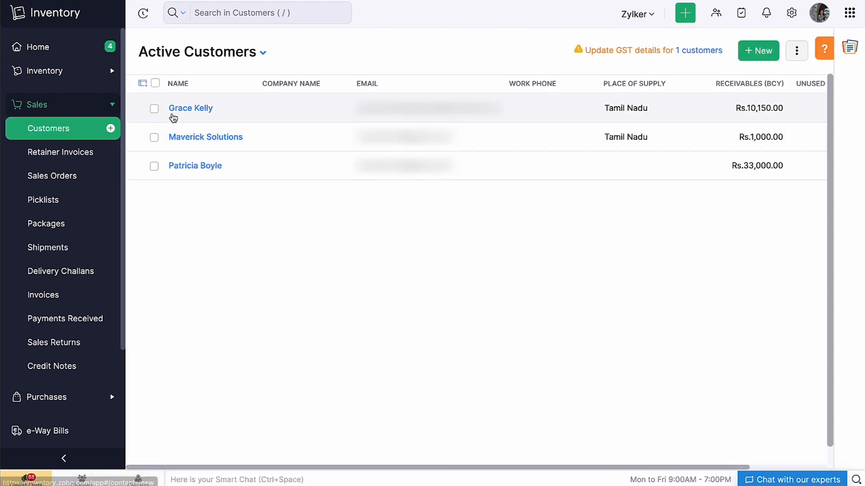
left_click(174, 116)
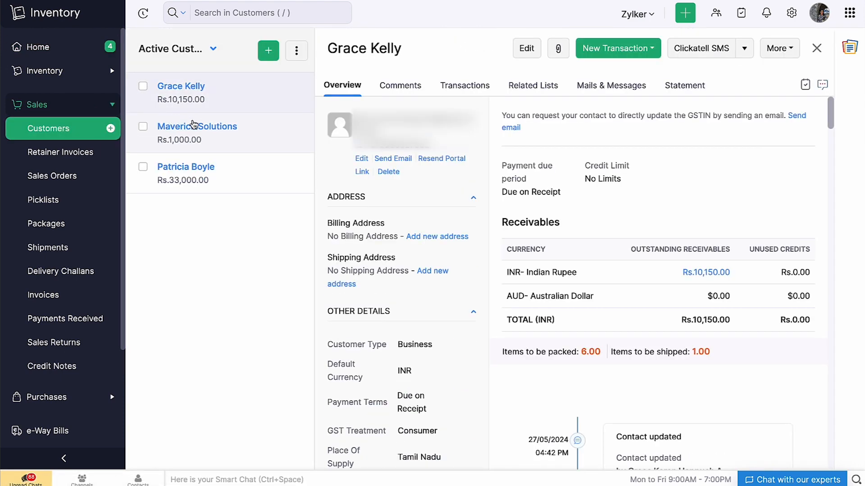
left_click(743, 52)
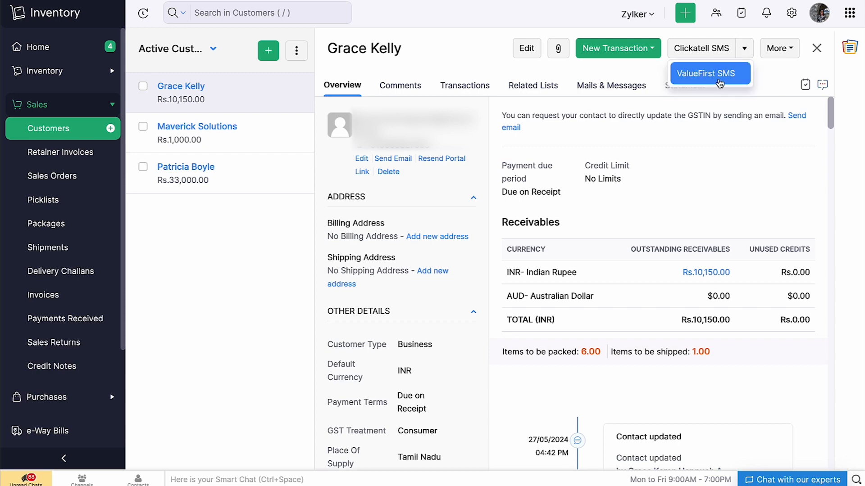
left_click(719, 83)
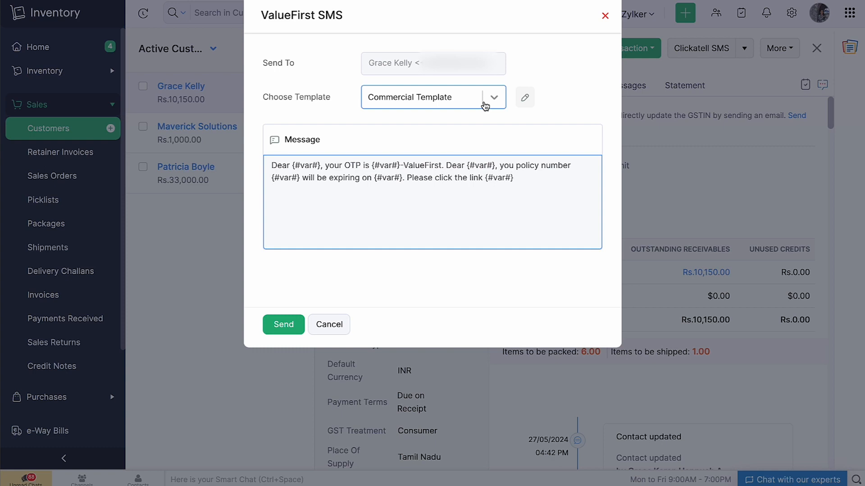
left_click(522, 101)
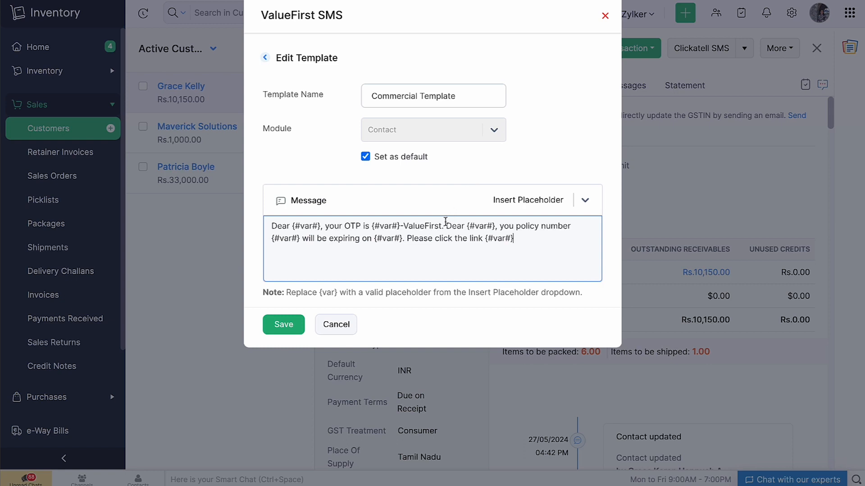
left_click_drag(446, 225, 525, 243)
key("BackSpace")
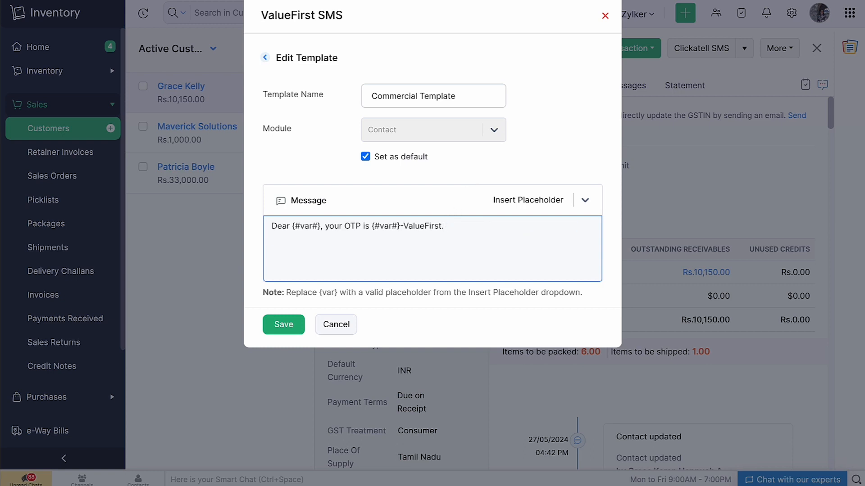
left_click_drag(320, 226, 293, 224)
key("BackSpace")
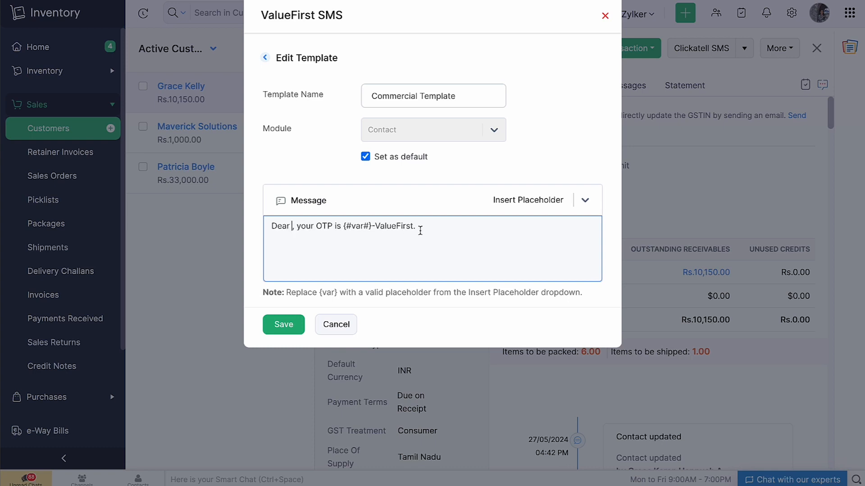
left_click(519, 210)
left_click(534, 263)
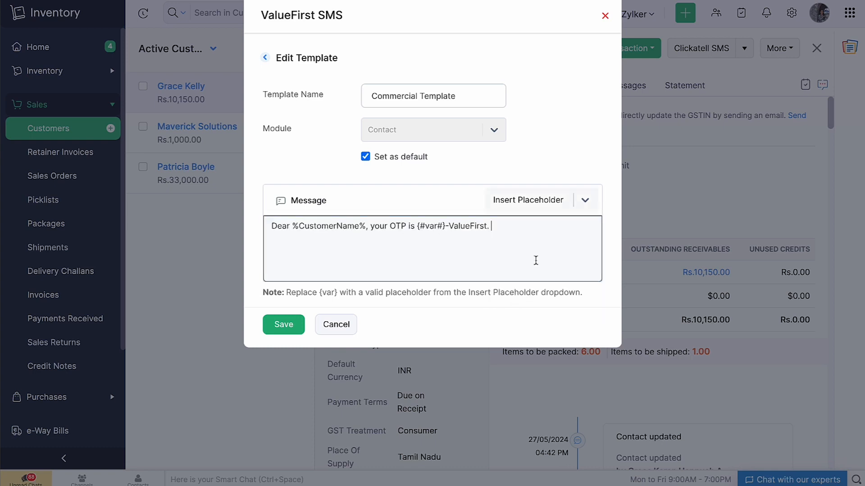
left_click_drag(444, 226, 418, 226)
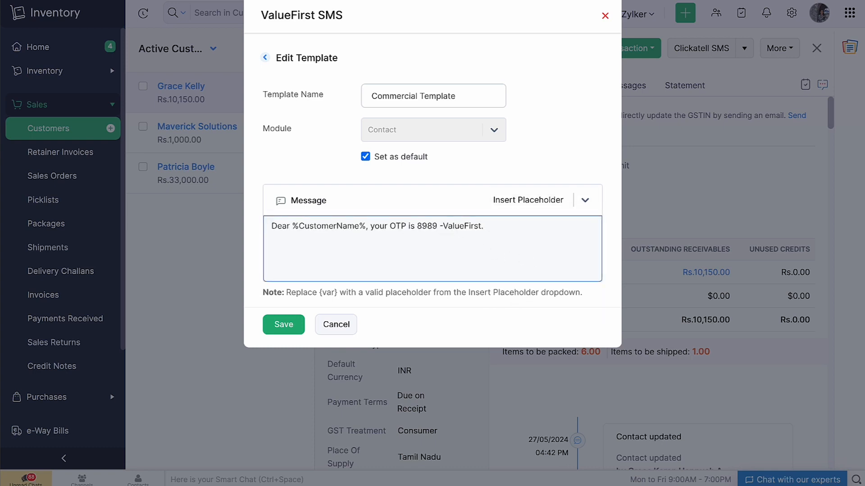
Step: Save the updated template, send the SMS to the customer and close the SMS window
left_click(291, 326)
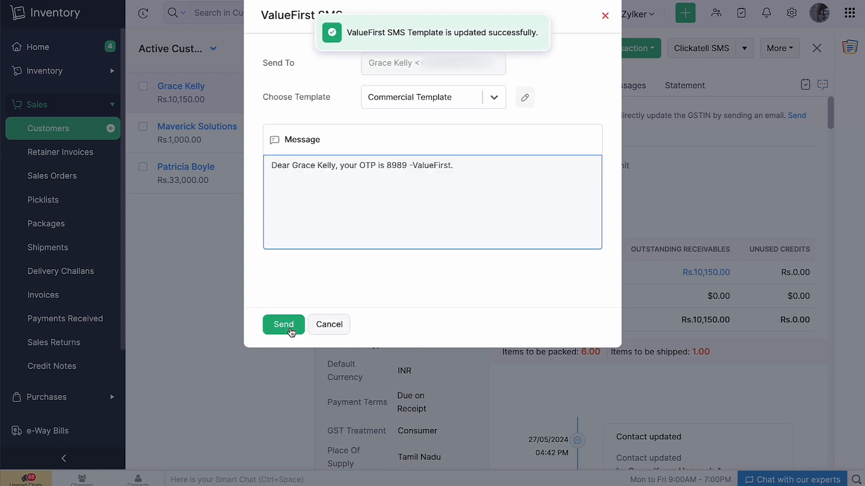
left_click(291, 332)
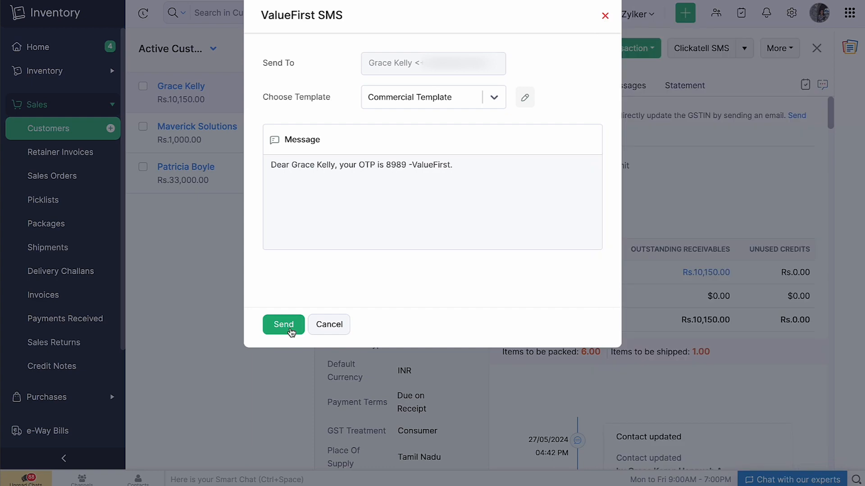
left_click(323, 331)
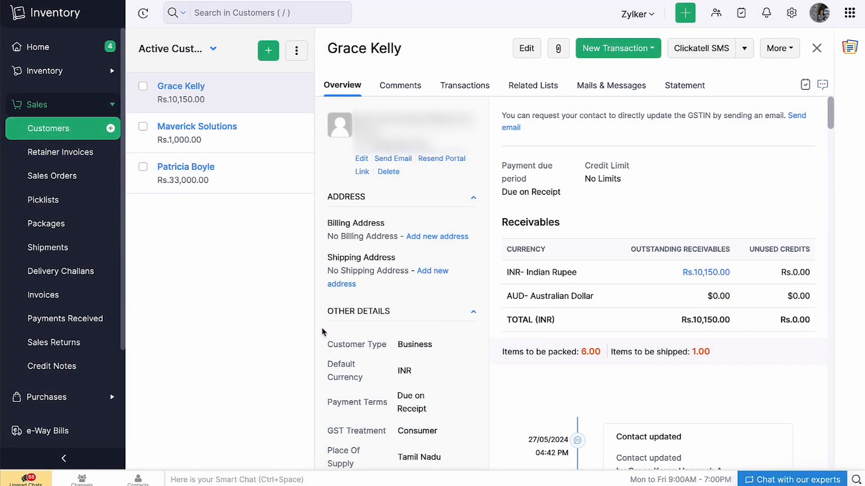
Step: Open the ValueFirst SMS History record of the message sent from TESTVF to the customer
scroll(101, 402, "down", 4)
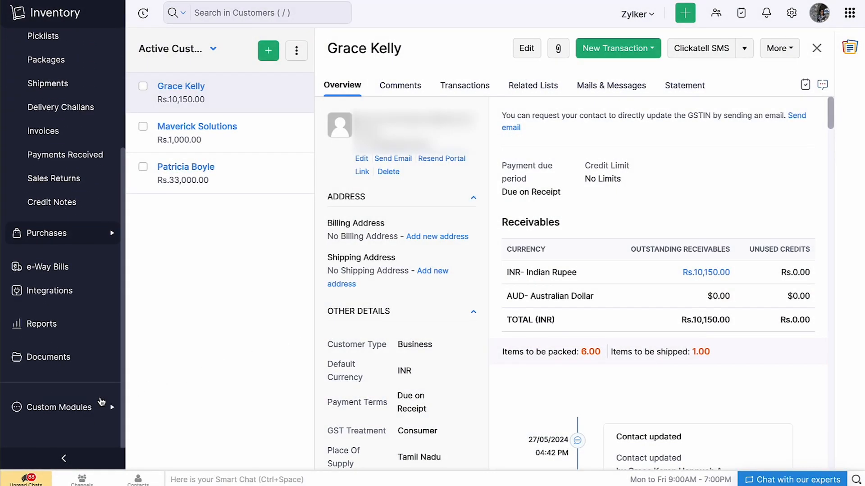
left_click(101, 402)
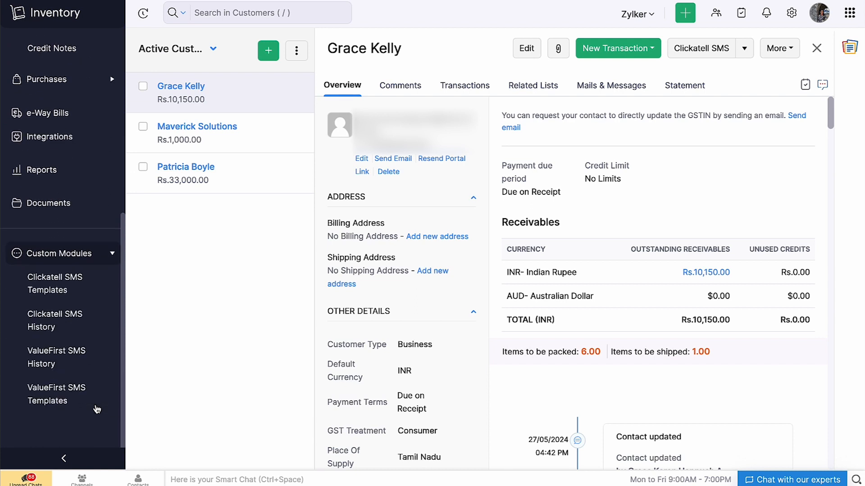
left_click(83, 367)
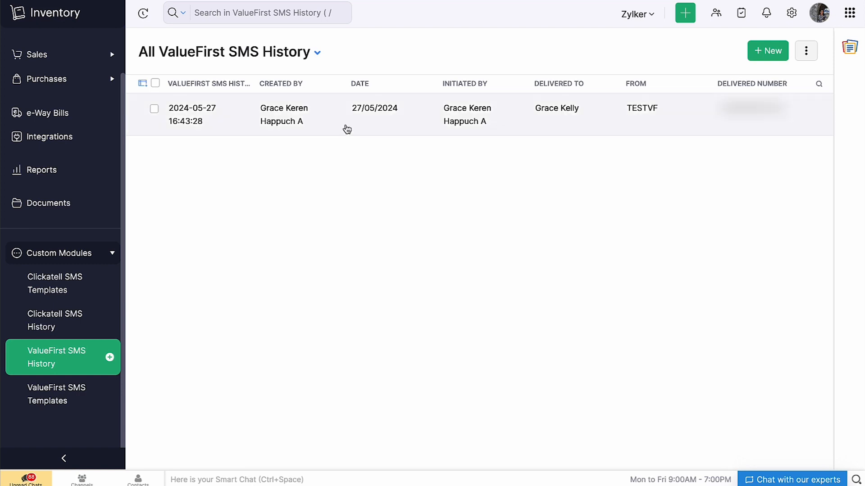
left_click(347, 130)
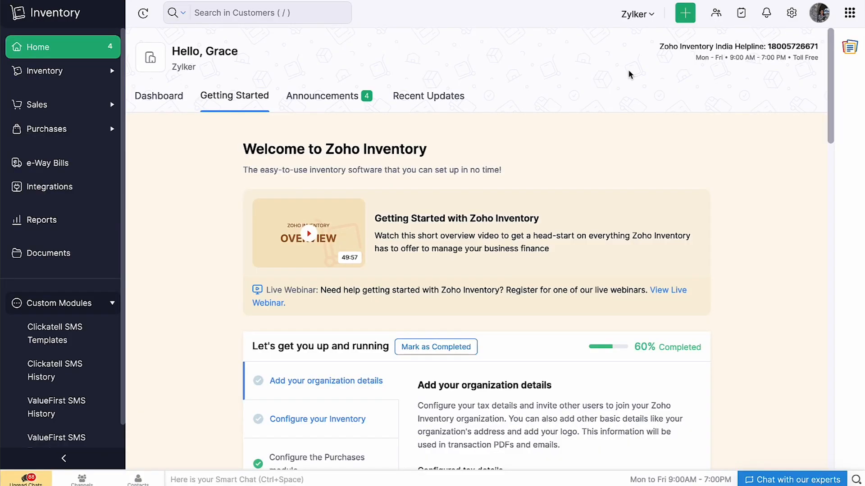
Step: View the installed ValueFirst SMS extension's details in Settings > Marketplace, showing version 19.3
left_click(791, 18)
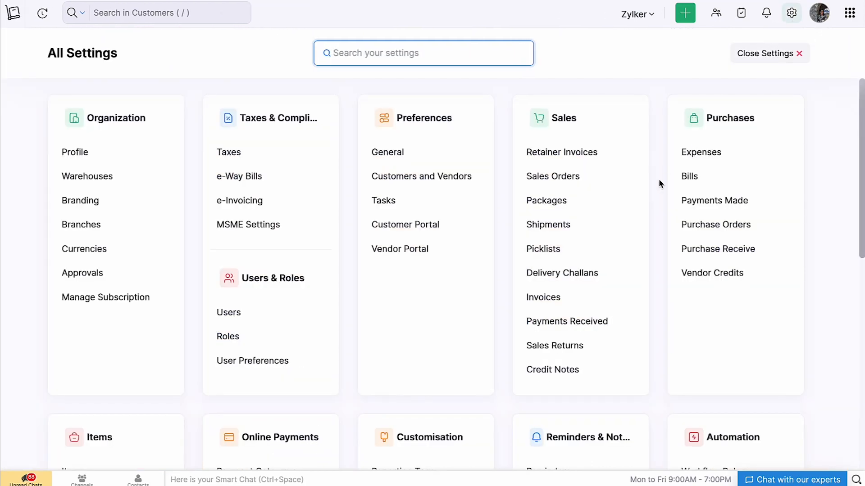
scroll(659, 181, "down", 10)
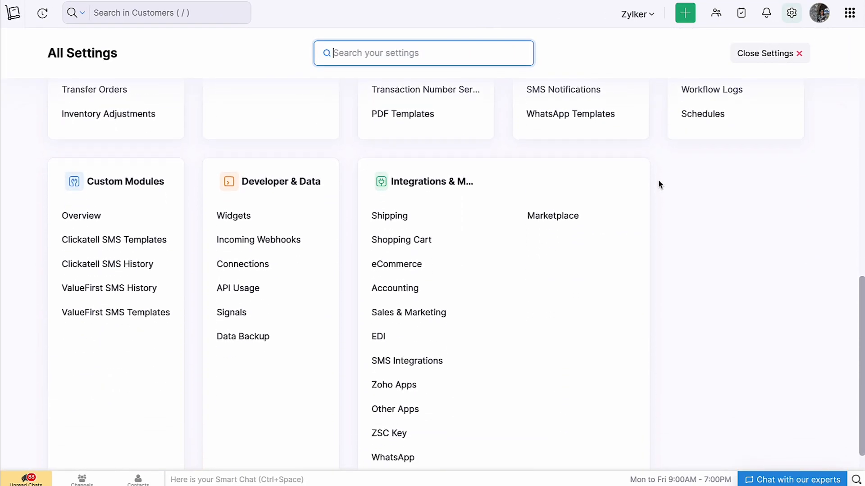
left_click(569, 217)
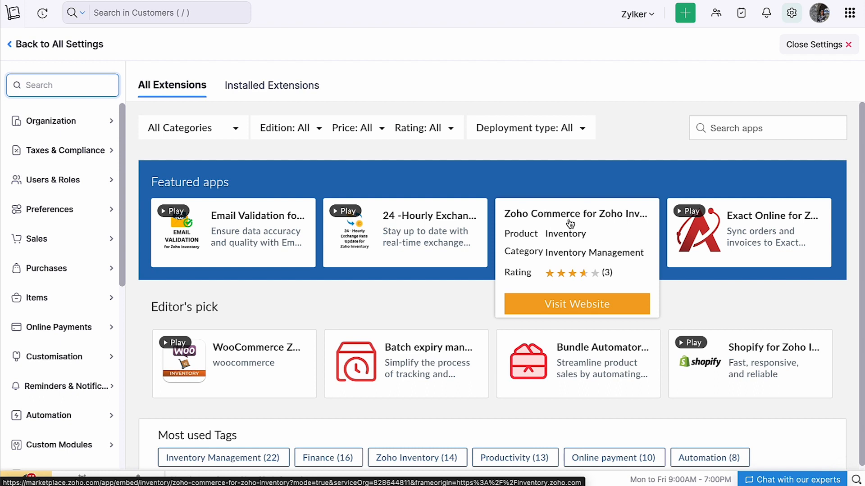
left_click(310, 99)
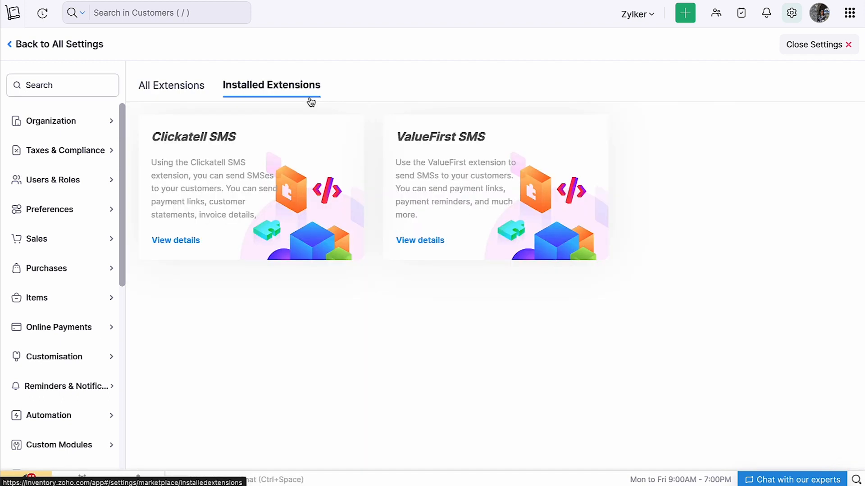
left_click(438, 241)
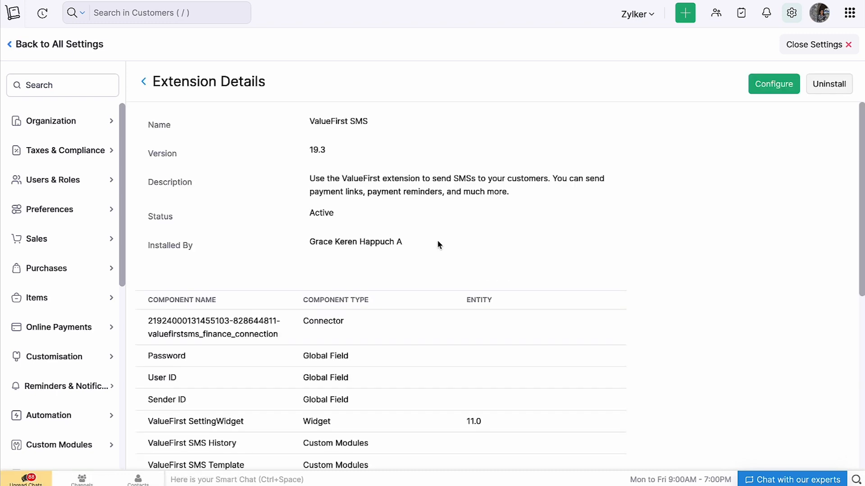